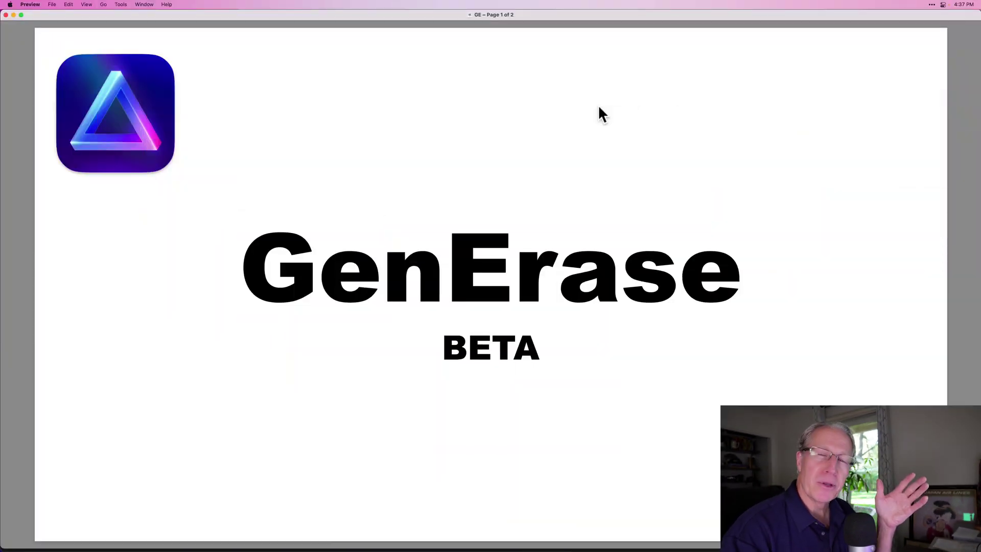
Advance the GenErase PDF in Preview to page 2, listing the feature's release details.
key("Down")
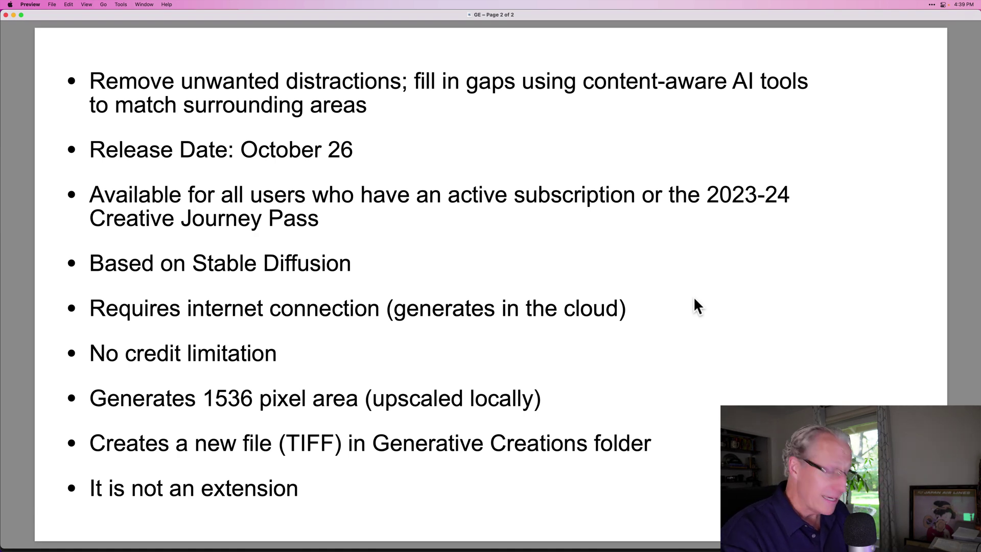
Switch to Luminar Neo and select the cars-before.jpg crosswalk photo with the taxis.
key("super+Tab")
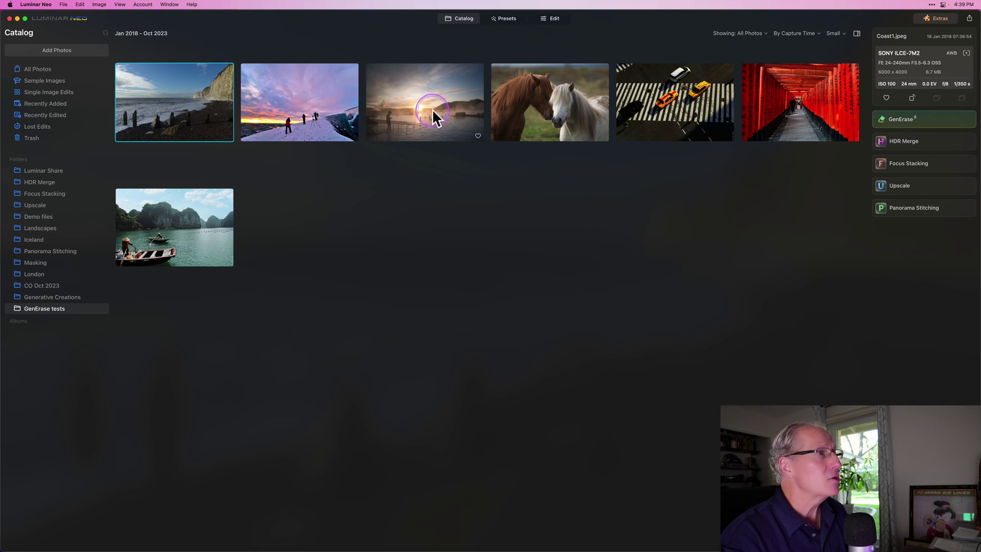
left_click(673, 98)
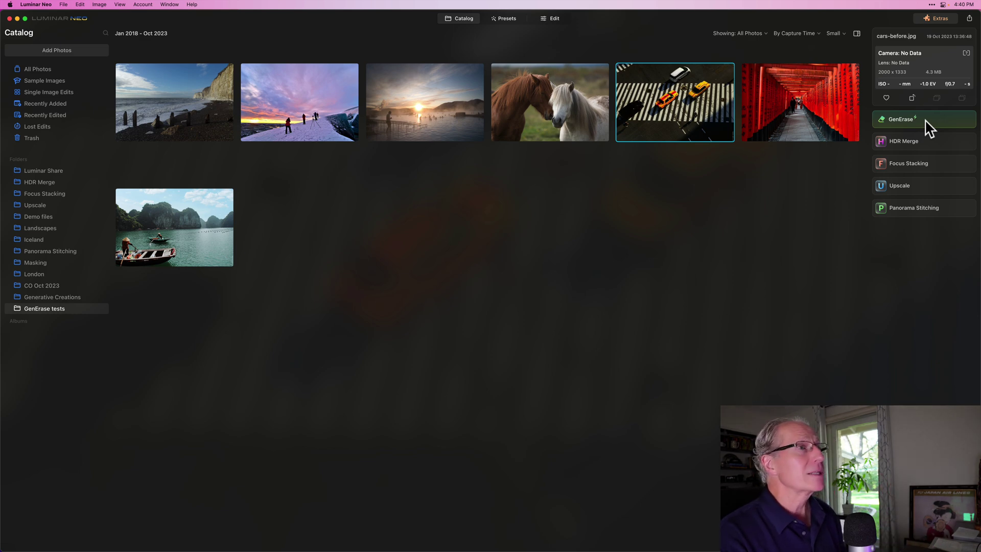
left_click(690, 112)
Open cars-before.jpg in GenErase and brush the red mask over the white car and its shadow.
left_click(924, 119)
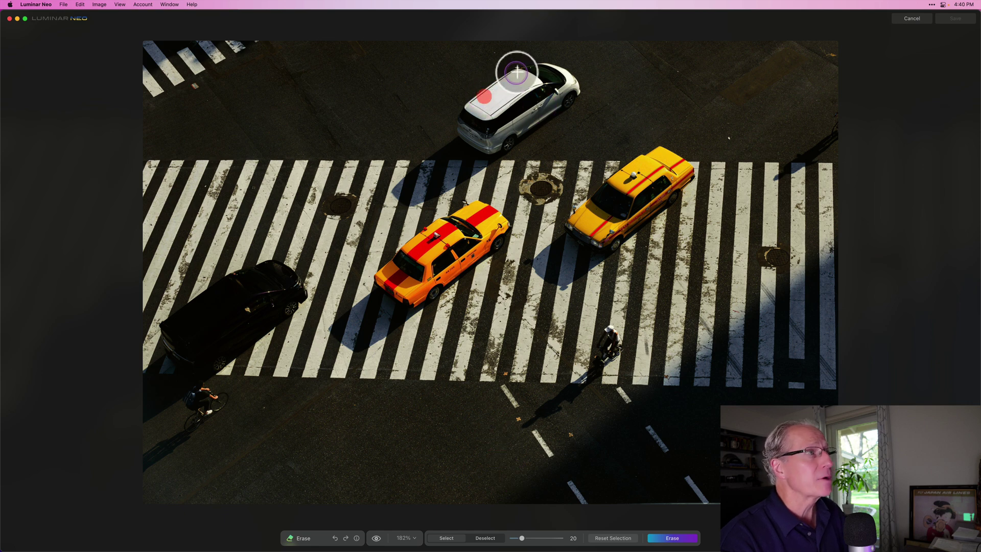
mouse_move(517, 73)
left_mouse_down()
mouse_move(552, 66)
mouse_move(579, 91)
mouse_move(479, 169)
mouse_move(397, 199)
mouse_move(401, 177)
mouse_move(482, 92)
mouse_move(543, 79)
mouse_move(565, 88)
mouse_move(547, 99)
mouse_move(546, 83)
mouse_move(479, 114)
mouse_move(475, 124)
mouse_move(532, 99)
mouse_move(522, 109)
mouse_move(534, 112)
mouse_move(466, 164)
mouse_move(407, 191)
mouse_move(481, 139)
mouse_move(489, 121)
mouse_move(438, 160)
mouse_move(462, 147)
left_mouse_up()
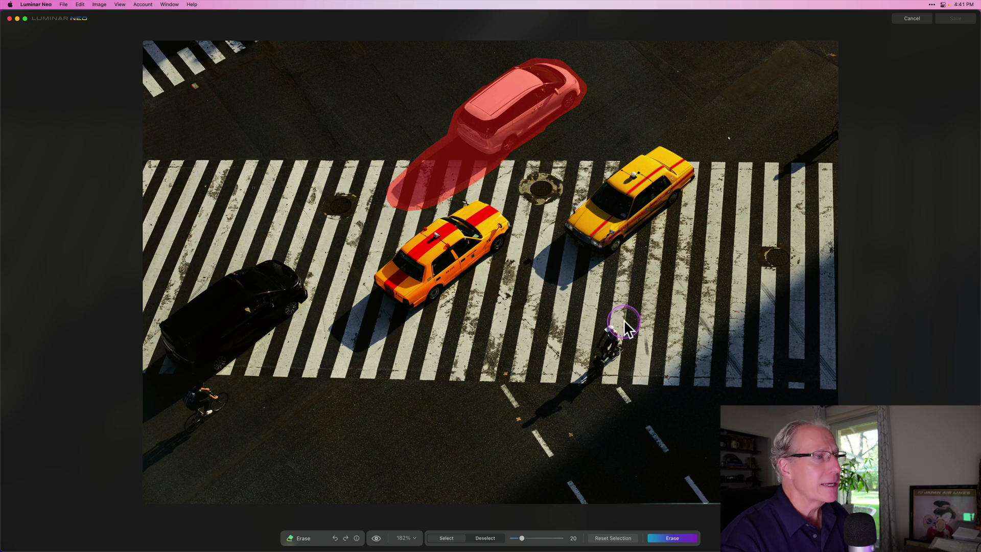
Mask the cyclist and its shadow, then erase them together with the white car.
left_click_drag(609, 333, 615, 346)
mouse_move(586, 376)
left_mouse_down()
mouse_move(521, 426)
mouse_move(584, 376)
mouse_move(600, 347)
left_mouse_up()
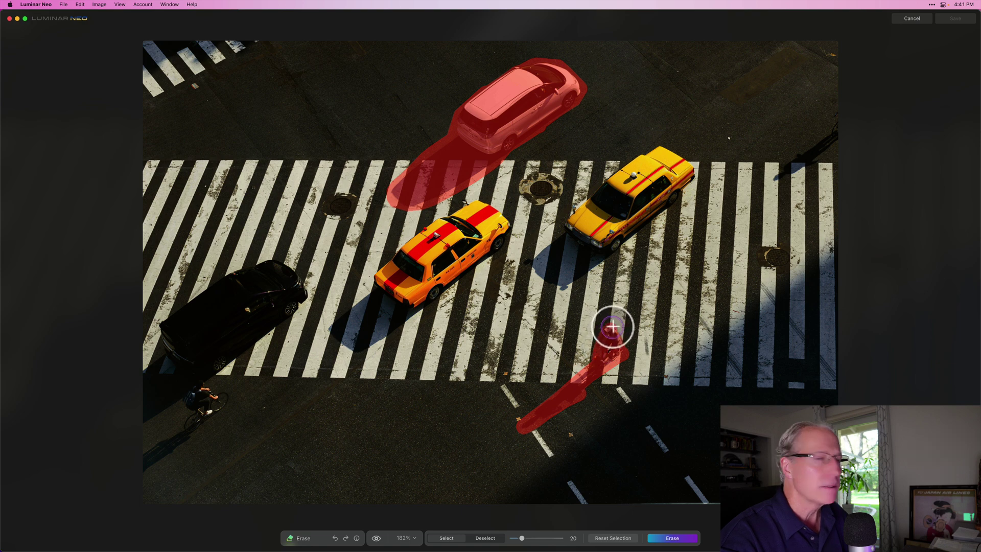
left_click(672, 538)
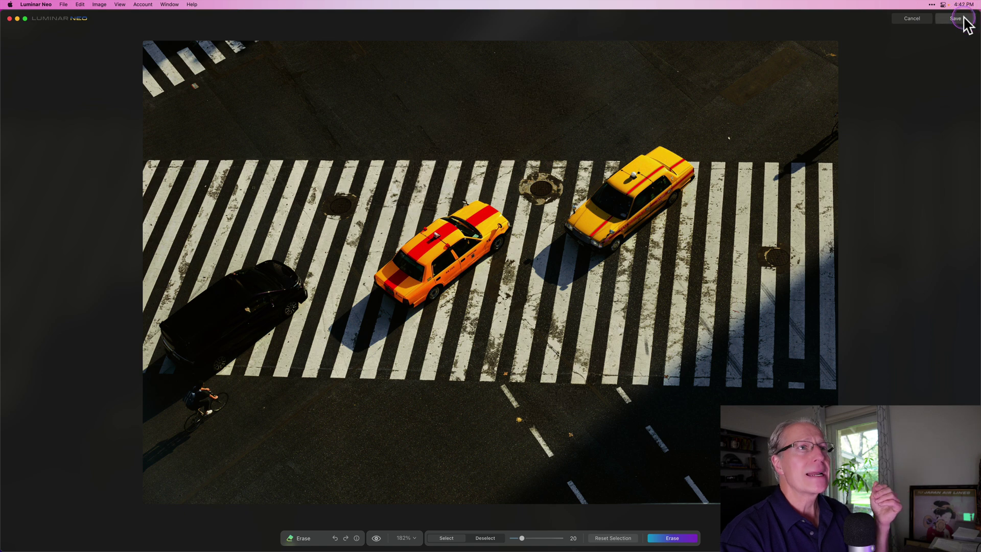
Save the erased crosswalk result as a new file and view it in Generative Creations.
left_click(963, 20)
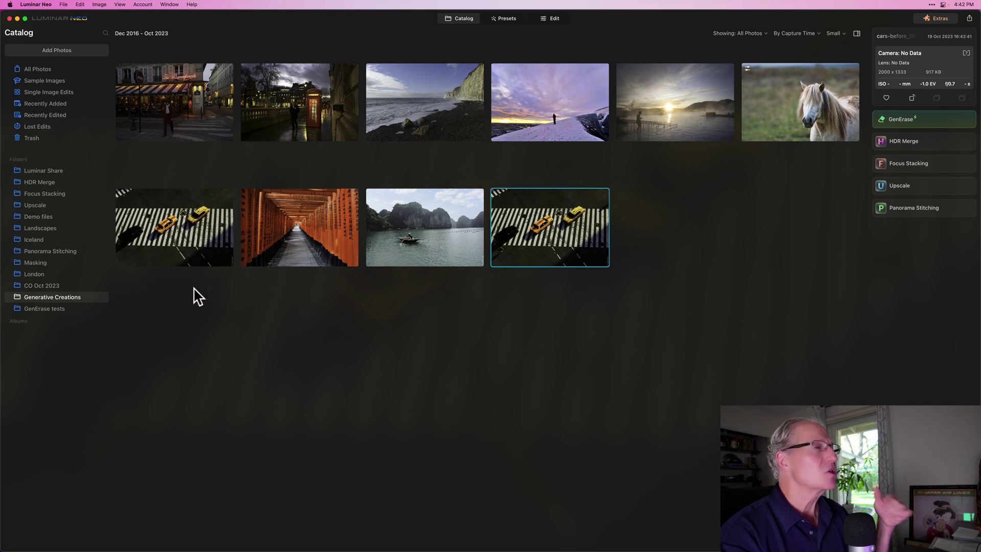
left_click(108, 343)
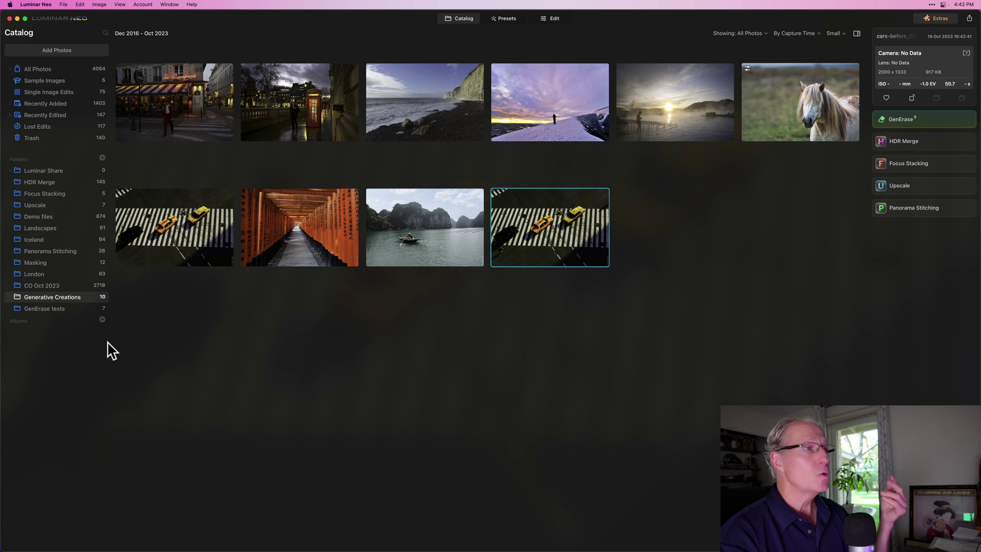
left_click(67, 295)
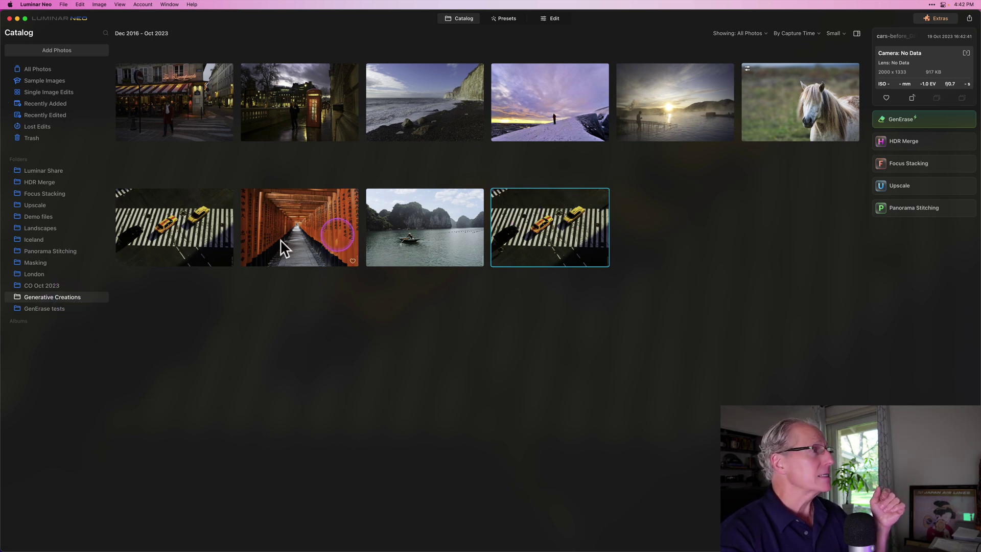
Compare the earlier and newest crosswalk versions enlarged, then return to the GenErase tests folder.
double_click(195, 236)
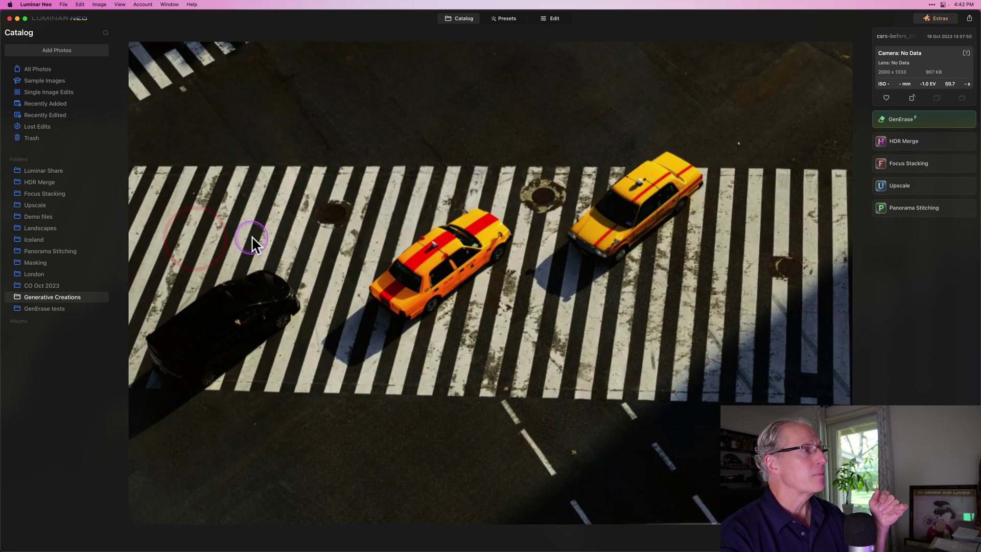
left_click(208, 435)
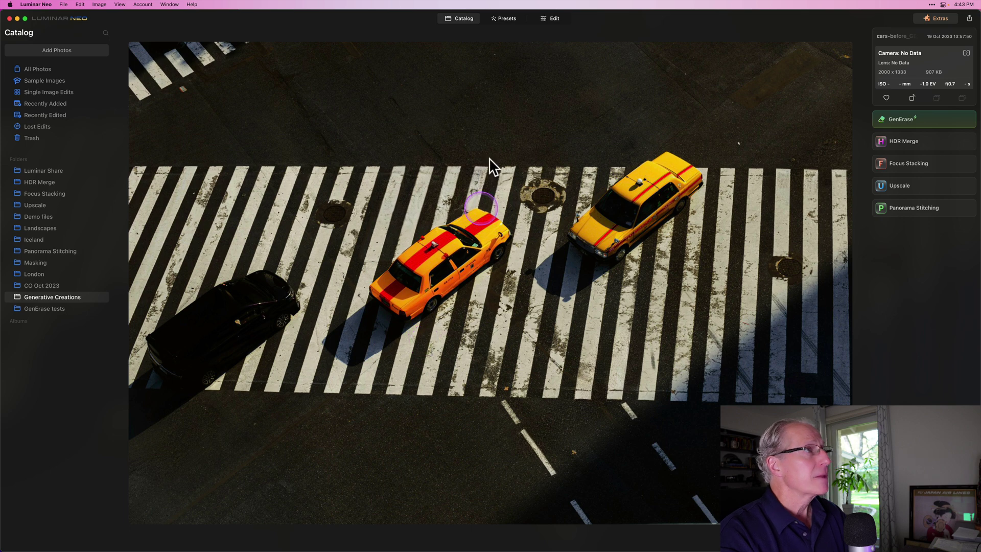
left_click(457, 19)
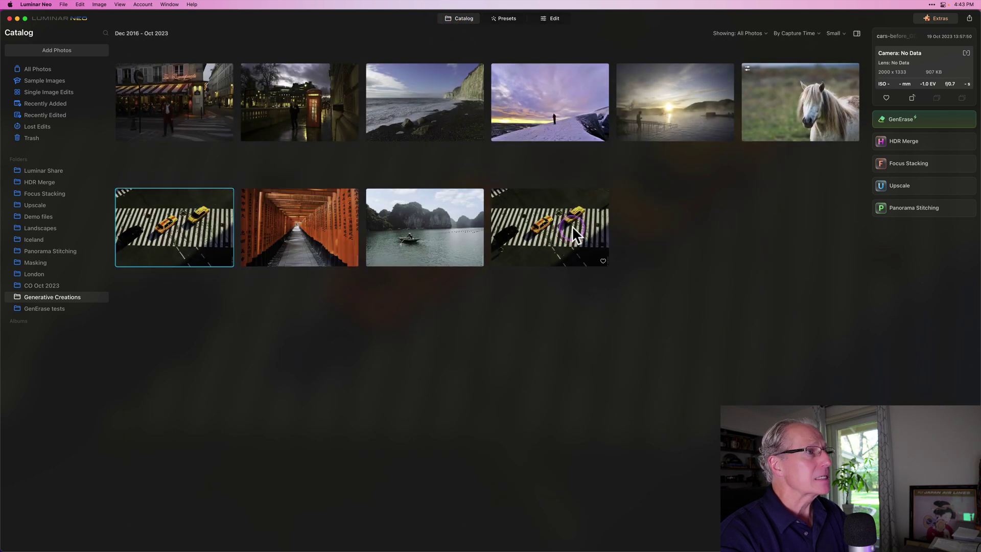
double_click(572, 225)
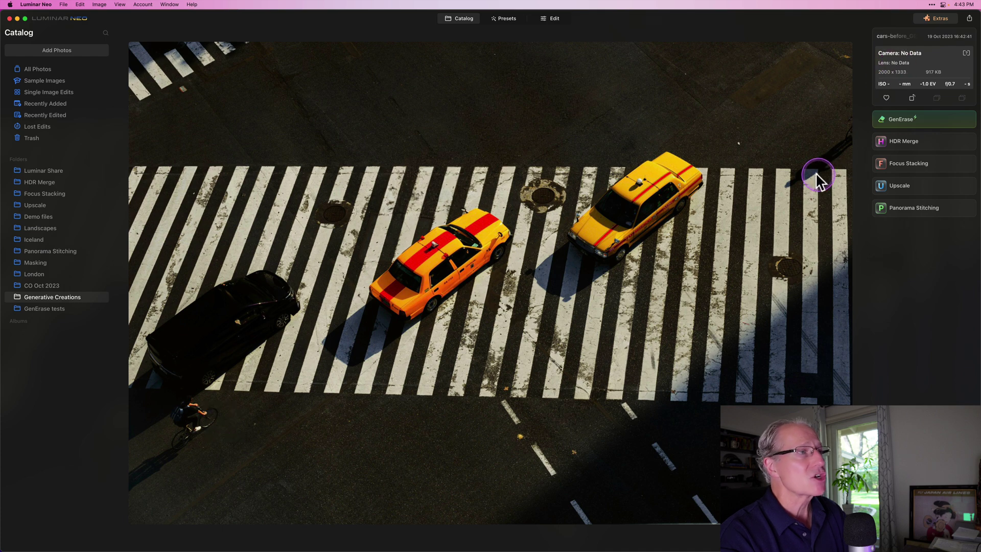
left_click(462, 20)
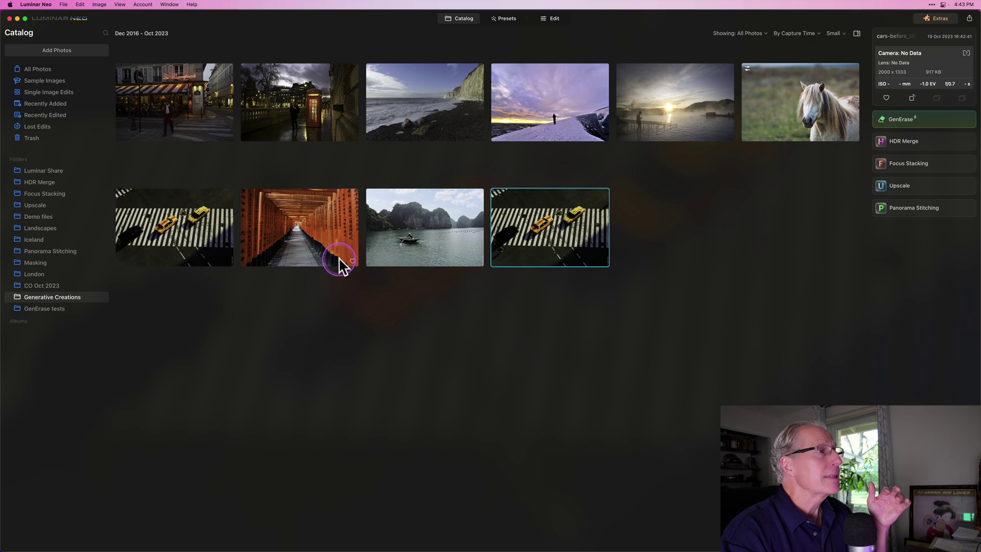
left_click(69, 308)
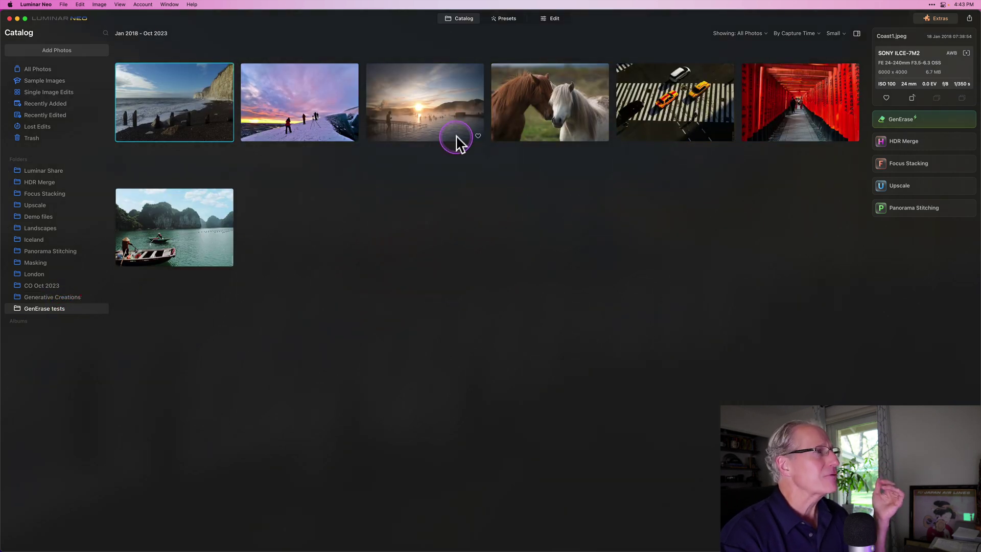
View BL1.jpeg enlarged, then its generated lagoon version in Generative Creations without the bathers.
double_click(438, 114)
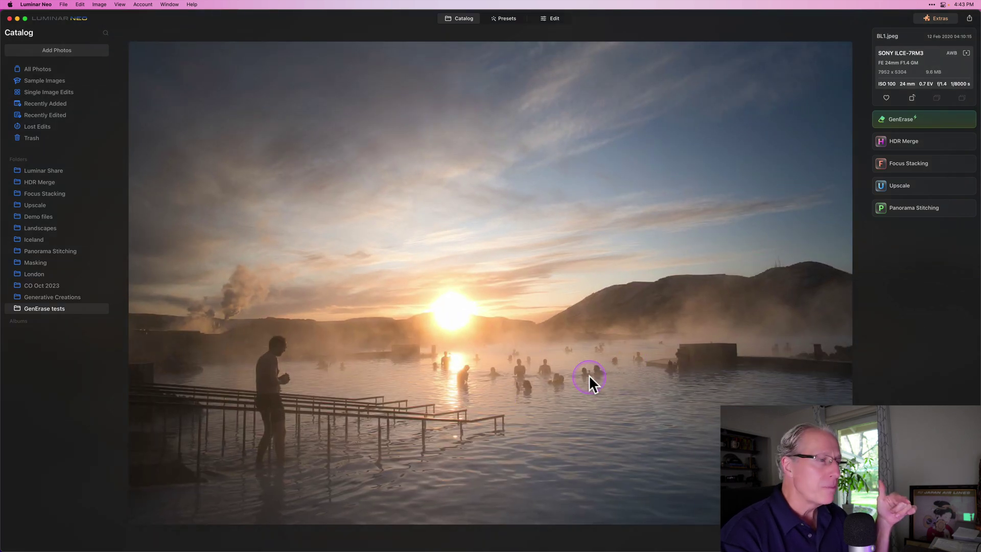
left_click(458, 18)
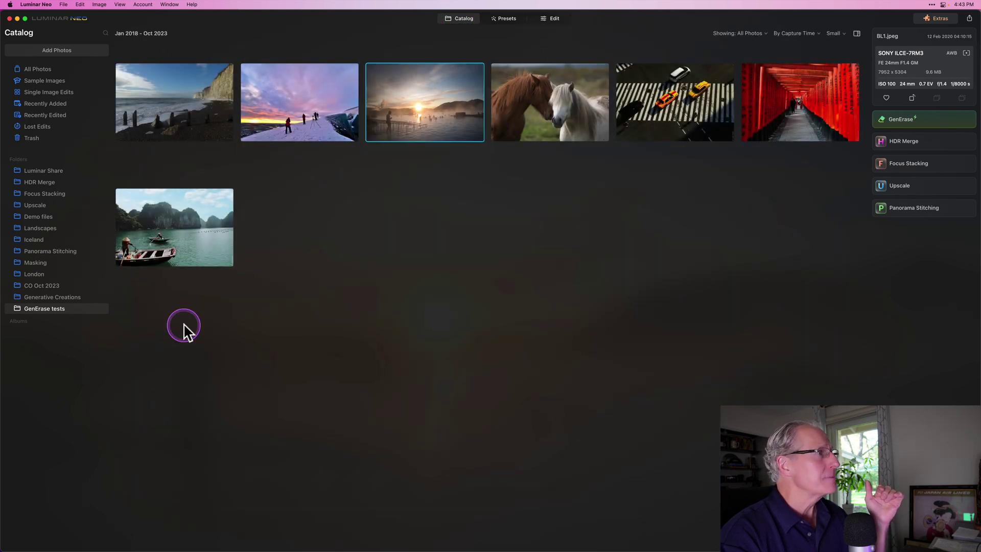
left_click(72, 297)
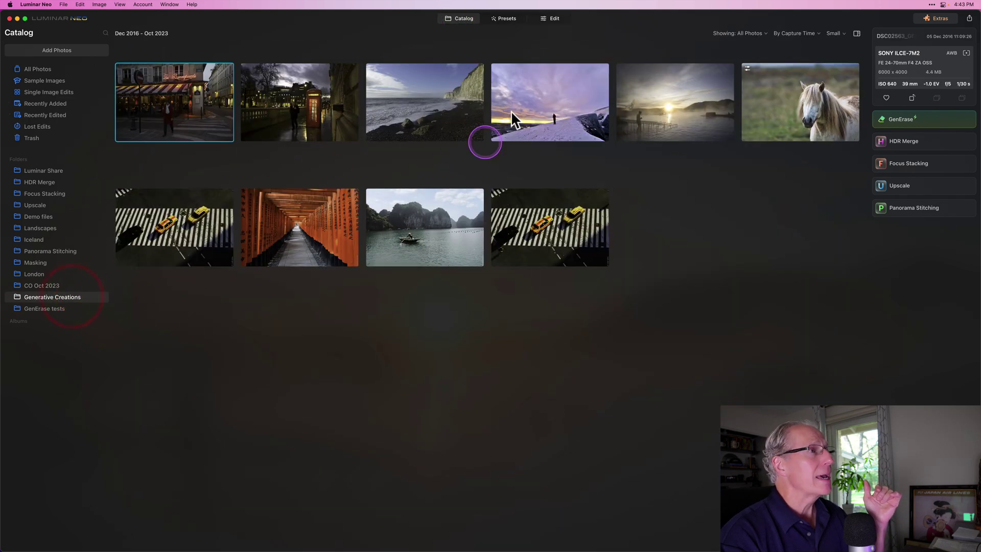
double_click(653, 100)
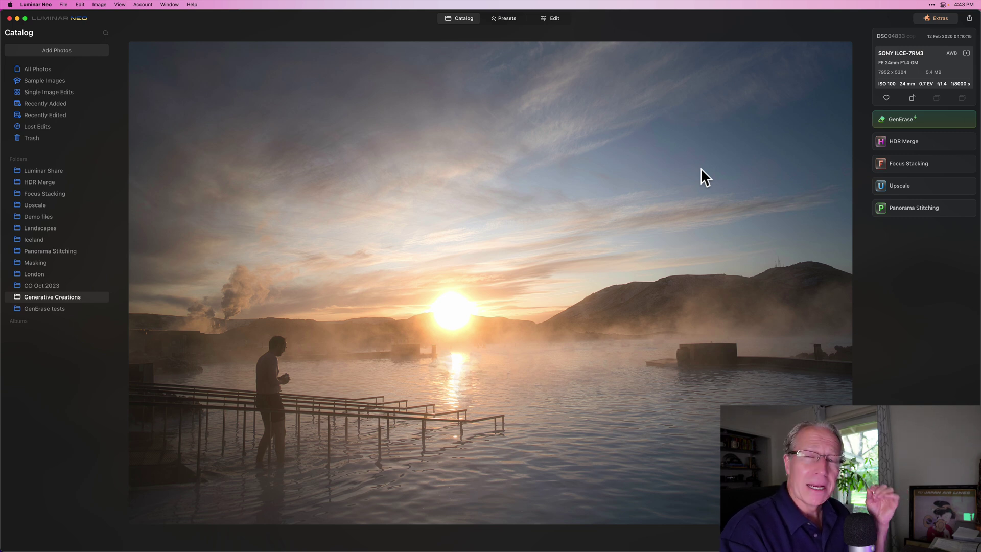
Return to the grid, open the GenErase tests folder and select the Horse1.jpeg photo.
left_click(462, 18)
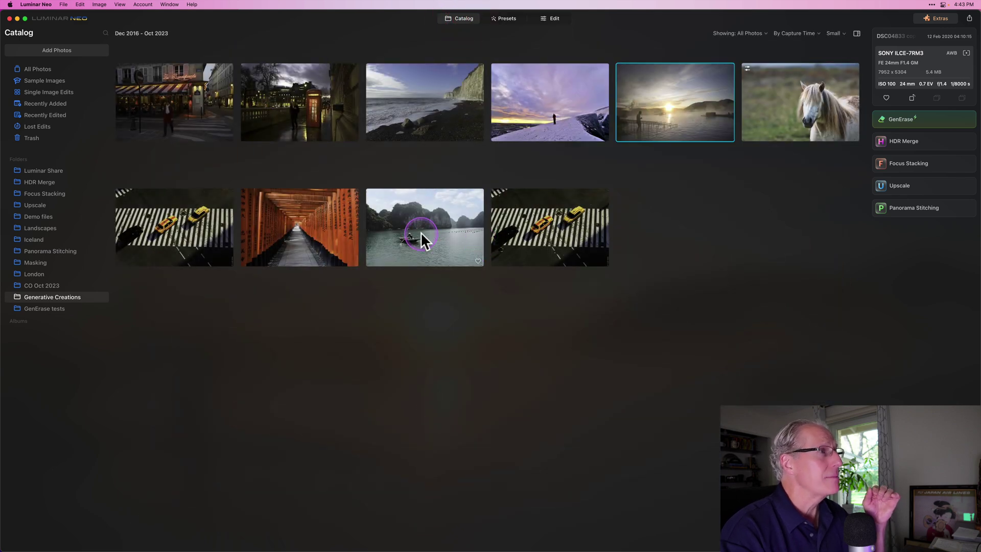
left_click(58, 309)
left_click(526, 102)
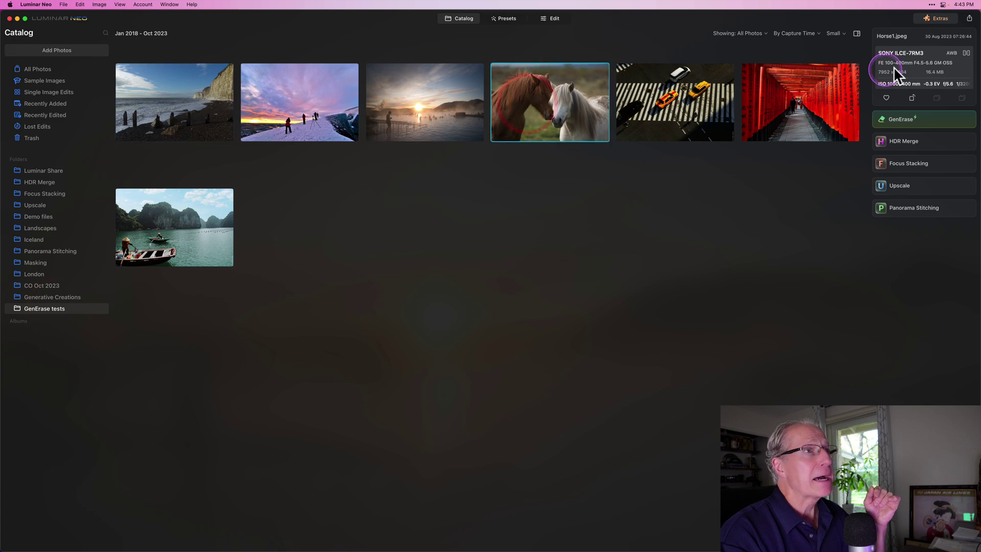
Open Horse1.jpeg in GenErase, enlarge the brush to 56 and mask the whole brown horse.
left_click(913, 121)
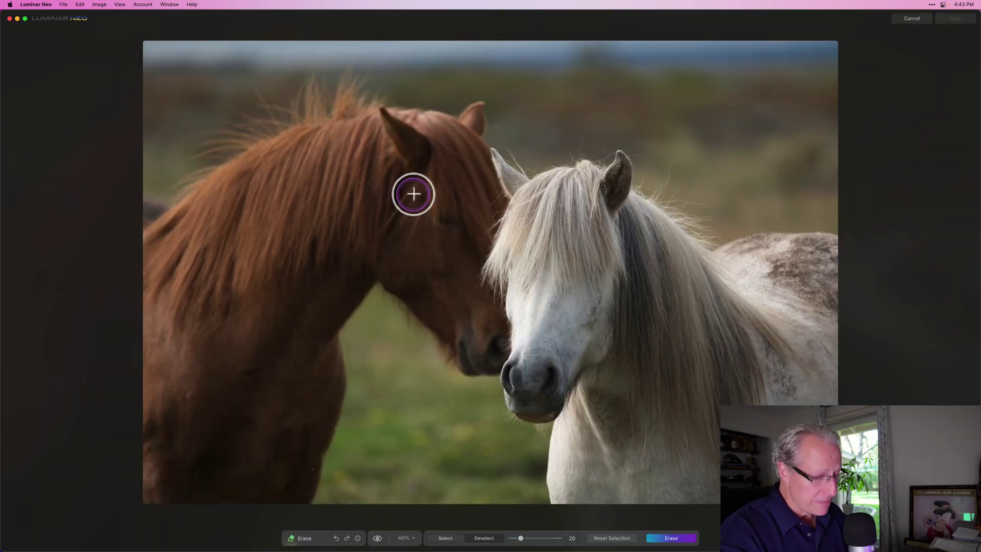
key("bracketright")
key("bracketright")
key("bracketright")
key("bracketright")
key("bracketright")
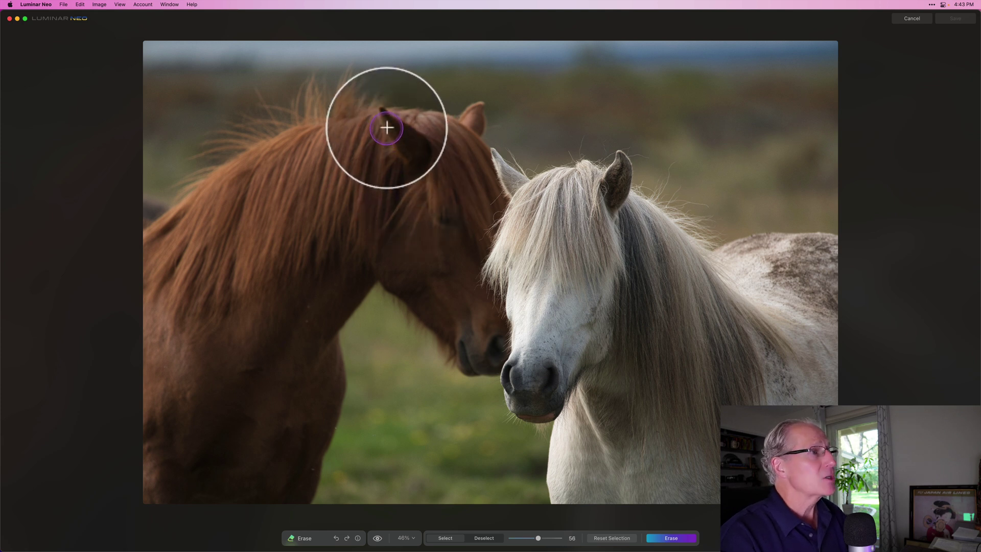
mouse_move(386, 128)
left_mouse_down()
mouse_move(445, 126)
mouse_move(478, 110)
mouse_move(477, 163)
mouse_move(496, 207)
mouse_move(472, 258)
mouse_move(471, 291)
mouse_move(495, 303)
mouse_move(496, 364)
left_mouse_up()
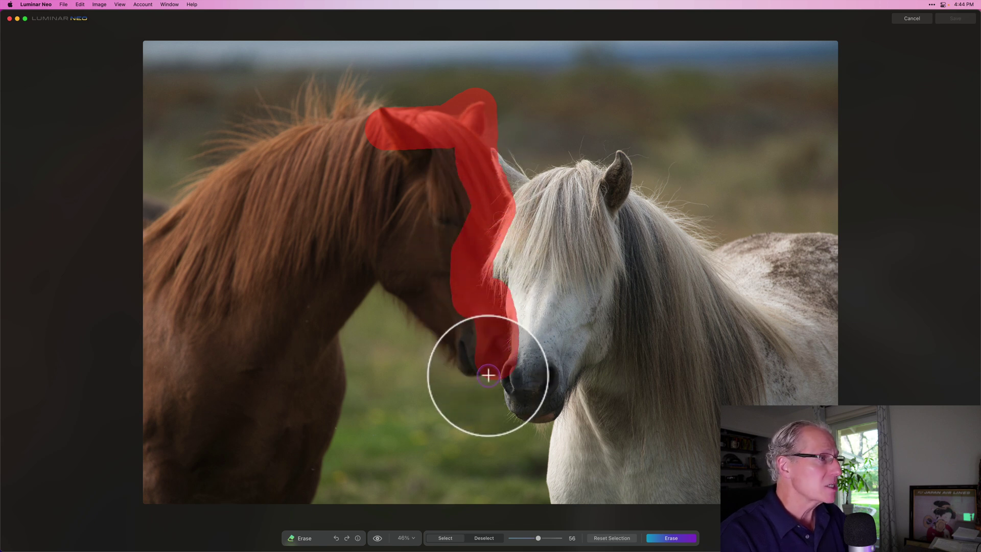
mouse_move(488, 375)
left_mouse_down()
mouse_move(409, 307)
mouse_move(351, 291)
left_mouse_up()
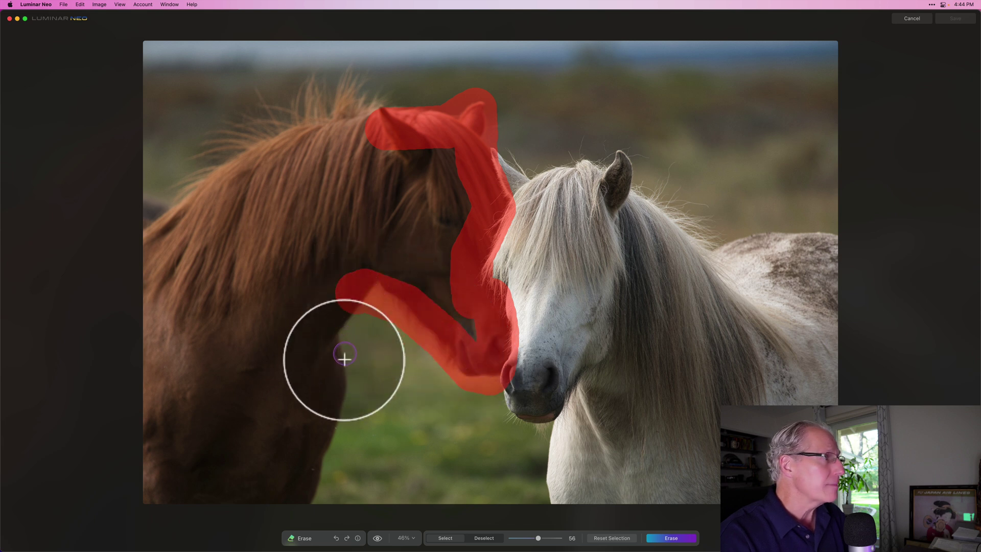
mouse_move(345, 357)
left_mouse_down()
mouse_move(331, 445)
mouse_move(296, 499)
left_mouse_up()
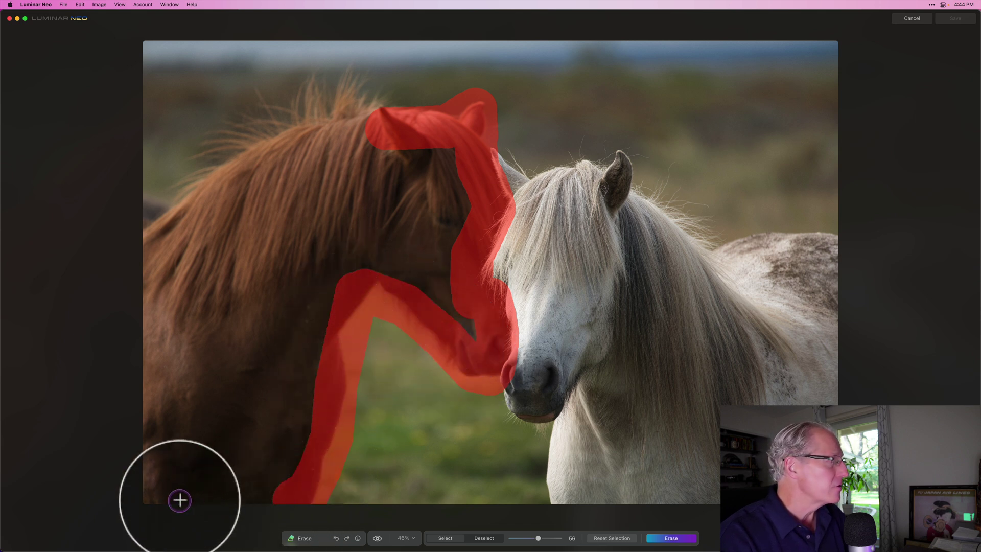
mouse_move(179, 500)
left_mouse_down()
mouse_move(143, 497)
mouse_move(153, 373)
left_mouse_up()
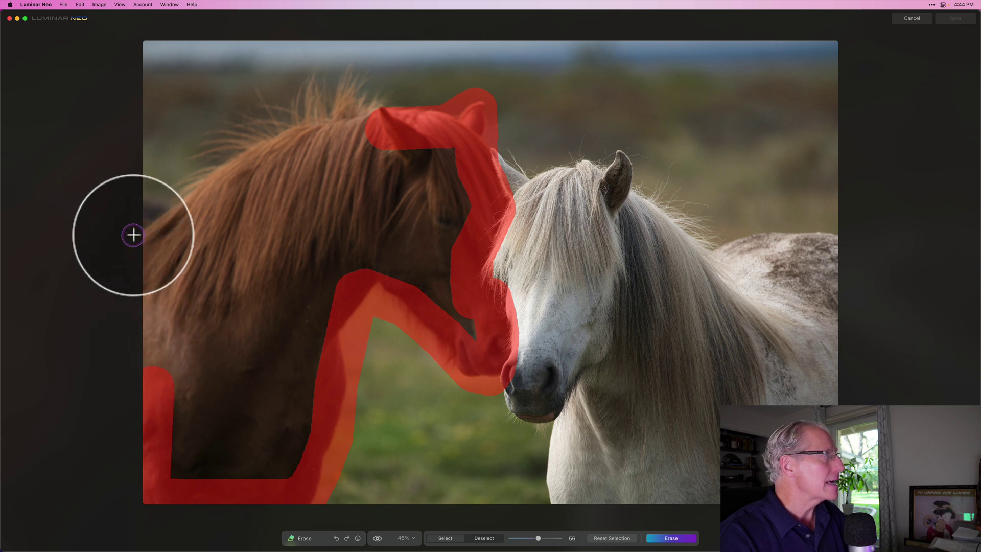
mouse_move(133, 235)
left_mouse_down()
mouse_move(185, 182)
mouse_move(239, 155)
mouse_move(203, 149)
mouse_move(233, 133)
mouse_move(205, 133)
mouse_move(255, 123)
mouse_move(261, 95)
mouse_move(268, 127)
left_mouse_up()
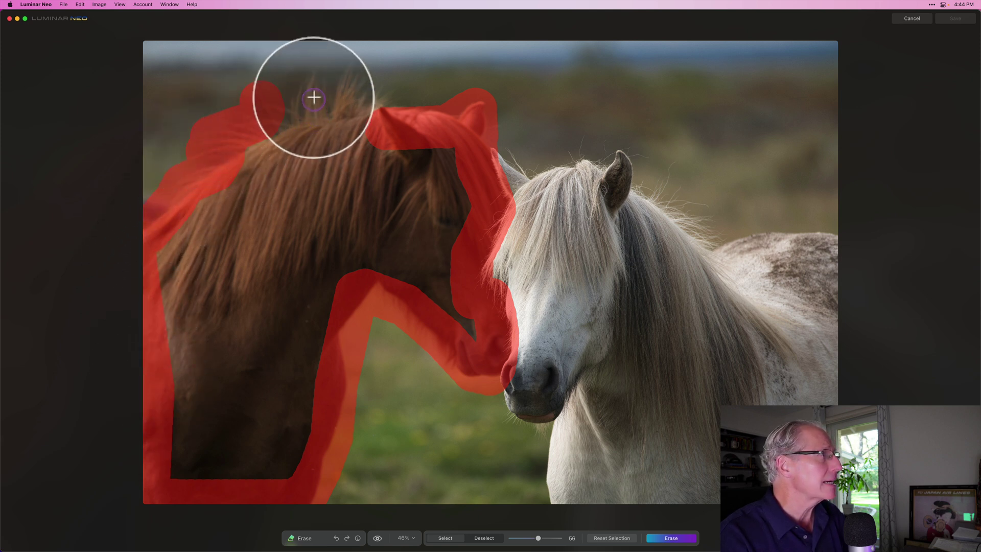
mouse_move(314, 97)
left_mouse_down()
mouse_move(341, 89)
mouse_move(352, 67)
mouse_move(358, 87)
mouse_move(393, 87)
mouse_move(393, 107)
mouse_move(339, 112)
mouse_move(358, 112)
mouse_move(345, 127)
mouse_move(448, 159)
mouse_move(464, 189)
mouse_move(440, 289)
mouse_move(476, 339)
mouse_move(446, 286)
mouse_move(457, 315)
mouse_move(406, 267)
mouse_move(341, 276)
mouse_move(389, 286)
mouse_move(291, 265)
mouse_move(404, 263)
mouse_move(438, 238)
mouse_move(369, 243)
mouse_move(448, 242)
mouse_move(360, 211)
mouse_move(424, 209)
mouse_move(387, 197)
mouse_move(385, 179)
mouse_move(436, 193)
mouse_move(306, 171)
mouse_move(435, 172)
mouse_move(443, 190)
mouse_move(425, 209)
mouse_move(415, 196)
mouse_move(434, 205)
mouse_move(422, 190)
mouse_move(444, 224)
mouse_move(420, 210)
mouse_move(433, 206)
mouse_move(336, 150)
mouse_move(220, 156)
mouse_move(293, 178)
mouse_move(258, 151)
mouse_move(236, 176)
mouse_move(374, 220)
mouse_move(329, 221)
mouse_move(392, 225)
mouse_move(208, 203)
mouse_move(288, 140)
mouse_move(232, 218)
mouse_move(377, 210)
mouse_move(354, 231)
mouse_move(326, 225)
left_mouse_up()
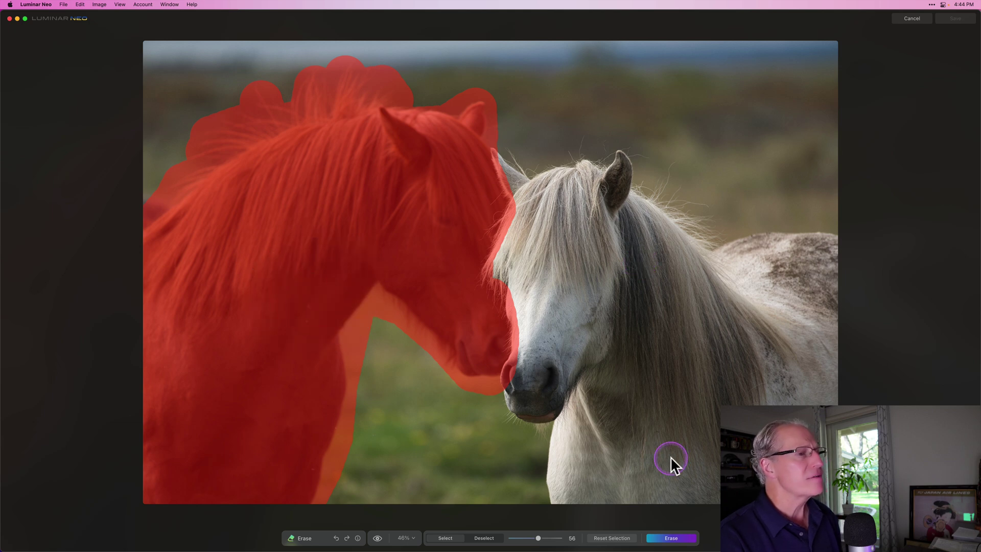
Erase the masked brown horse and preview the result with only the white horse left.
left_click(680, 538)
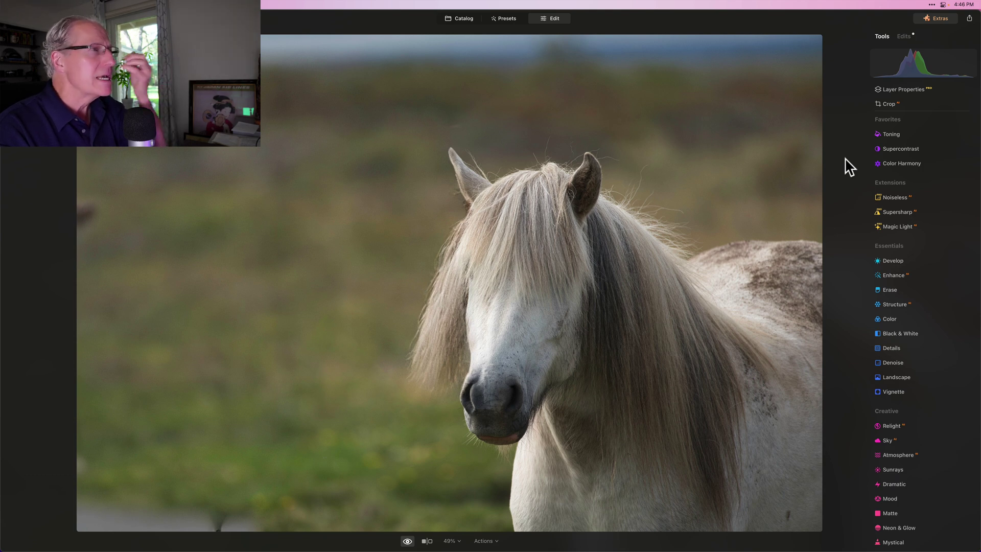
key("backslash")
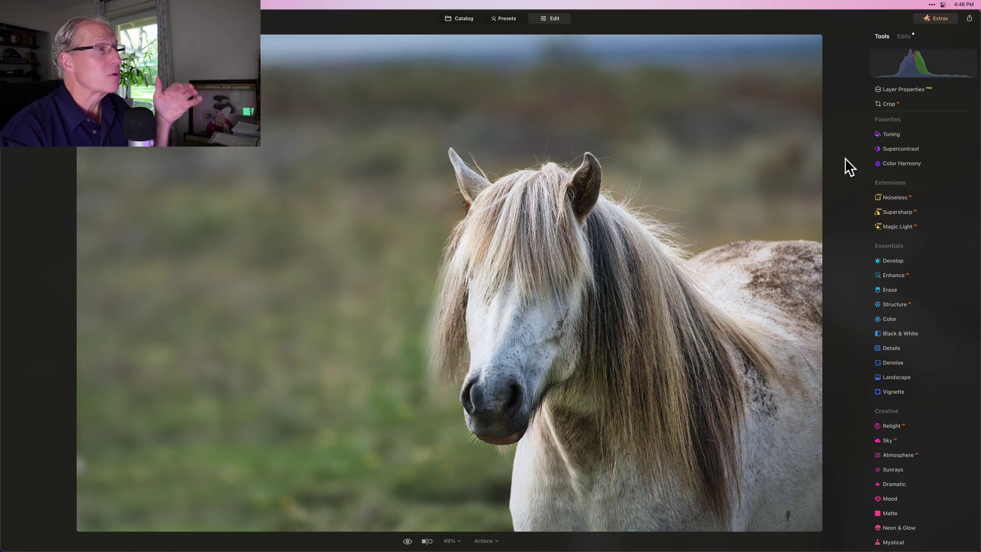
Open Coast1.jpeg from the GenErase tests folder and zoom in on the wooden beach pilings.
left_click(859, 114)
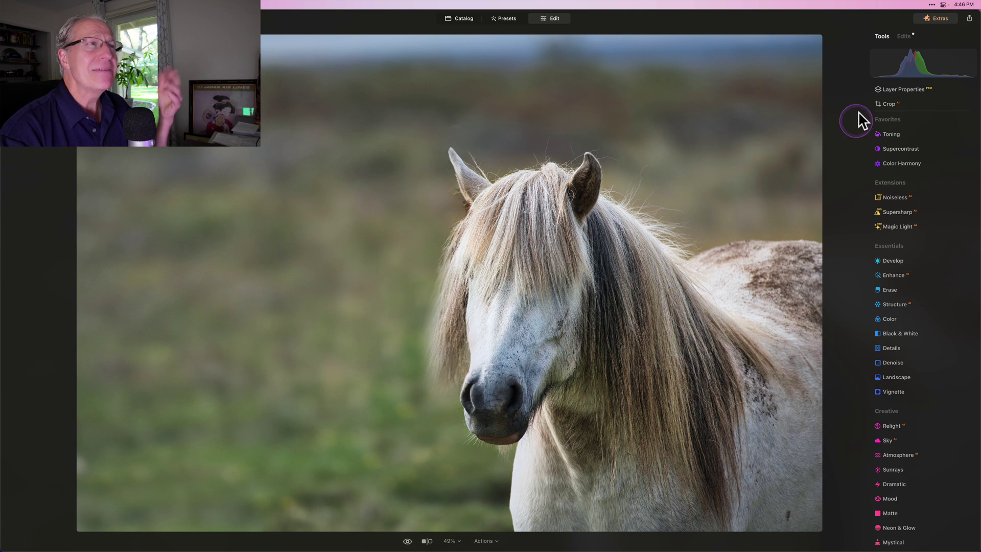
left_click(455, 21)
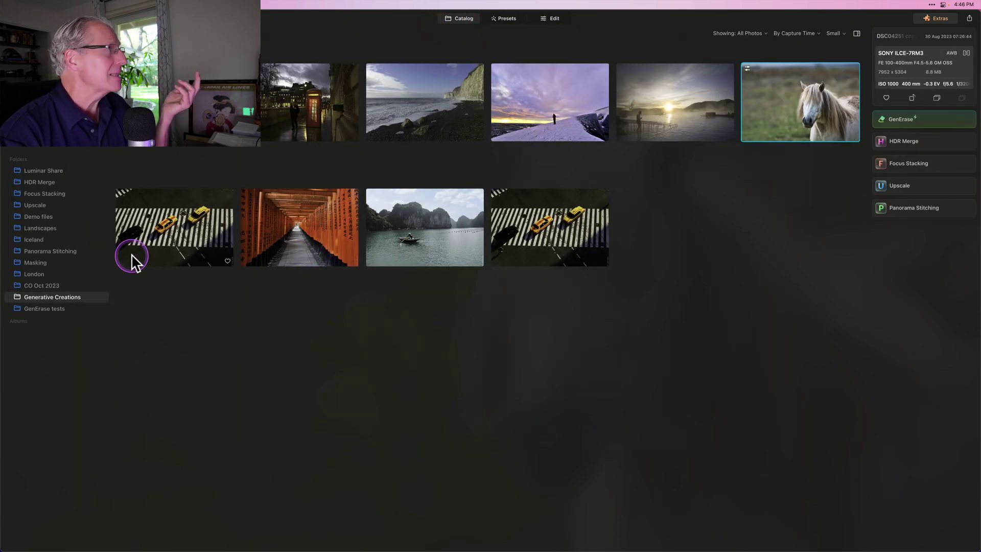
left_click(57, 311)
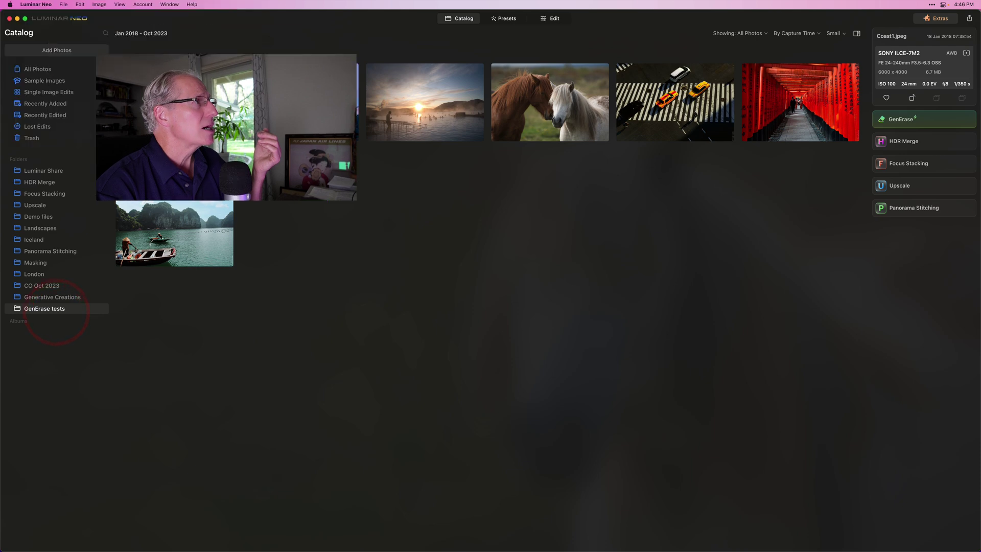
double_click(215, 125)
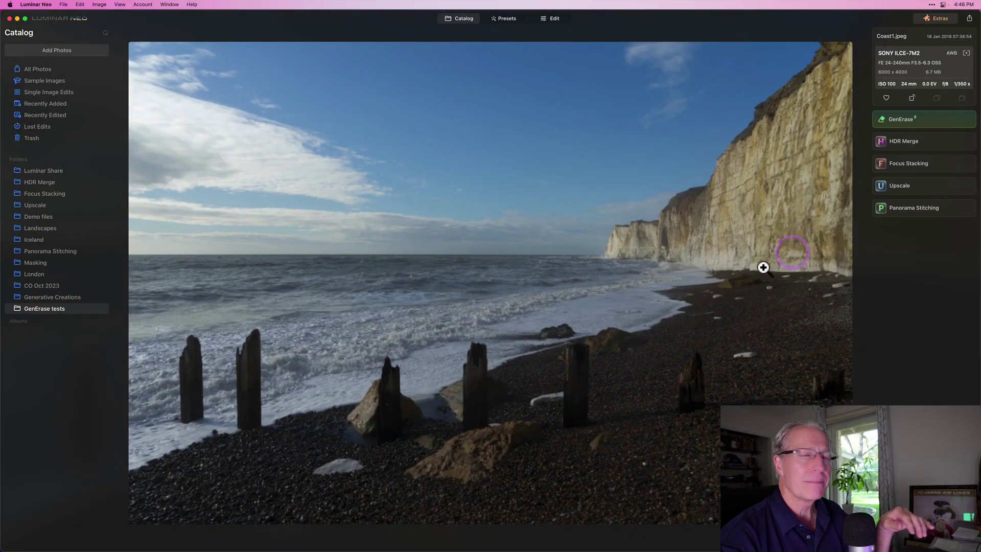
left_click(246, 414)
left_click(530, 333)
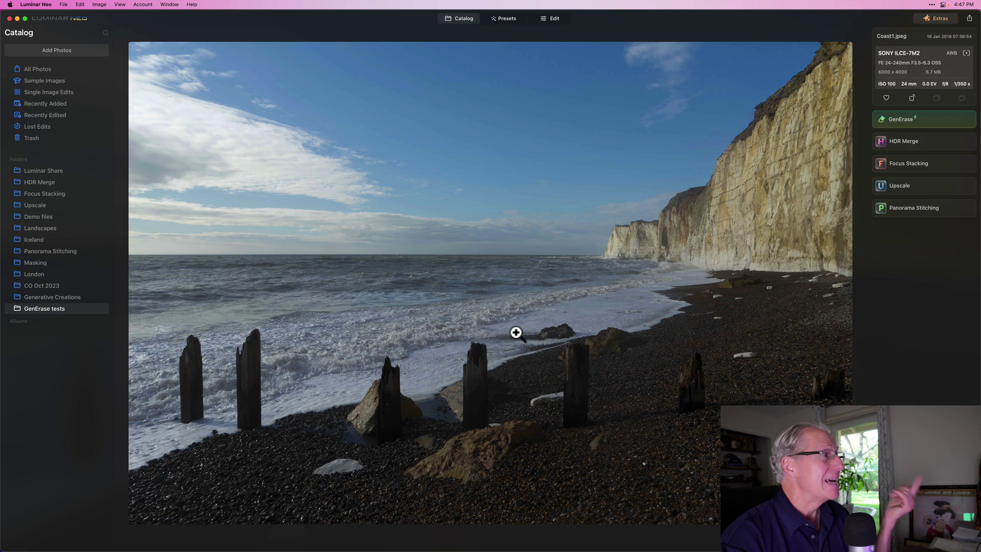
Open the edited coast photo full-size from the Generative Creations folder.
left_click(57, 296)
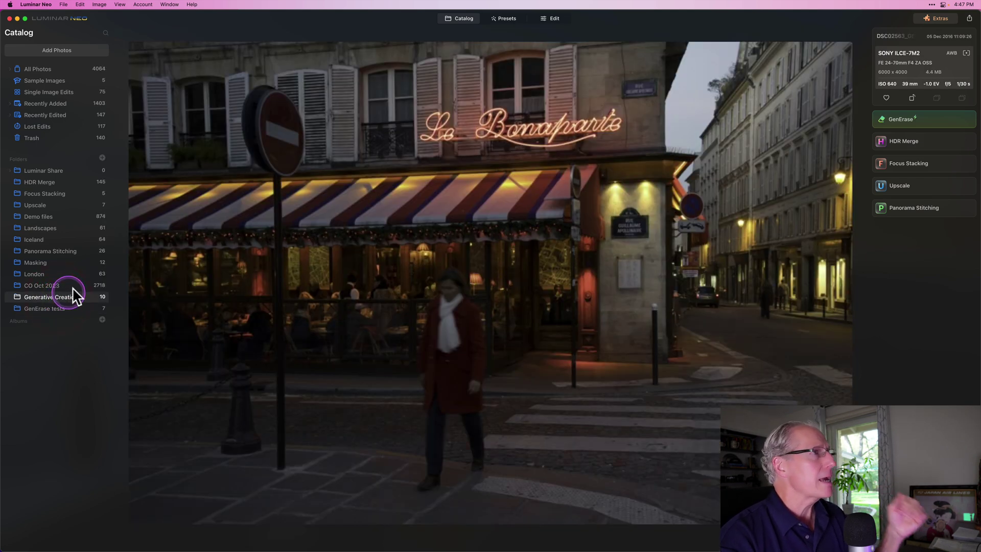
left_click(461, 18)
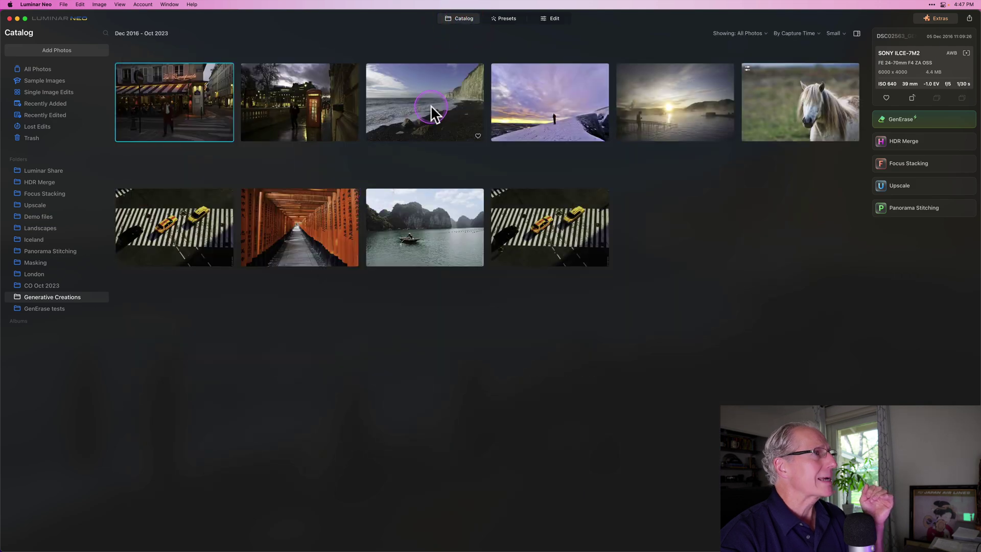
double_click(430, 106)
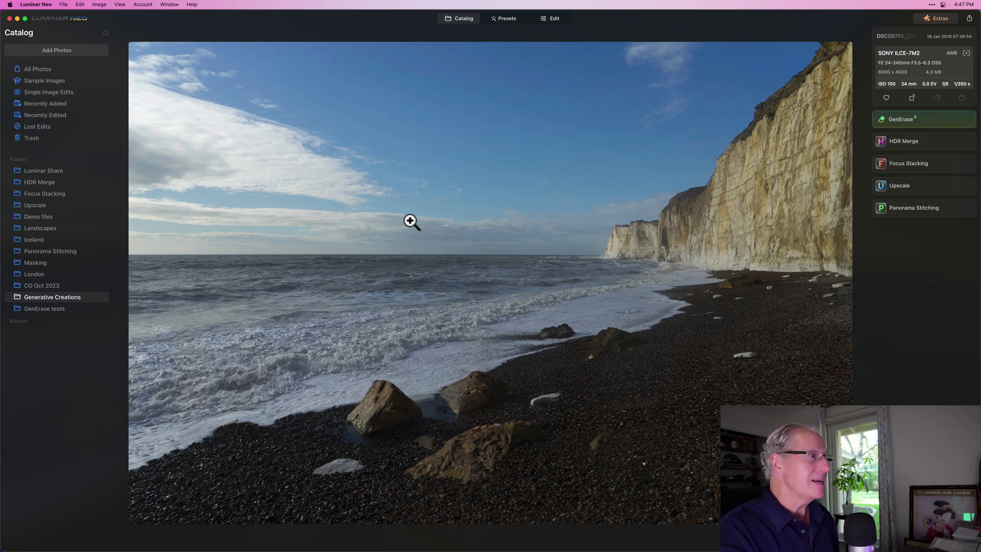
Zoom and pan along the shoreline to confirm the pilings are gone, then return to the grid.
left_click(263, 415)
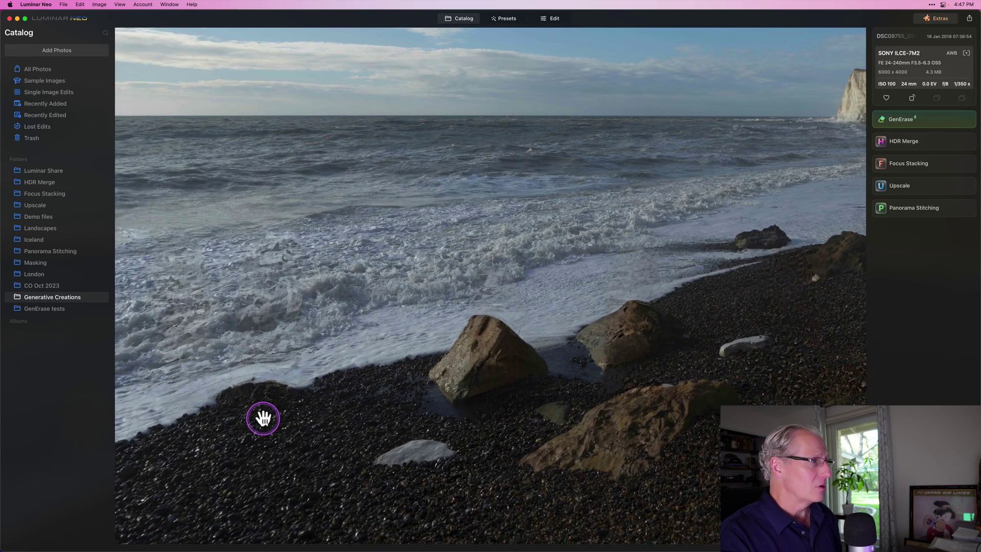
scroll(390, 409, "right", 5)
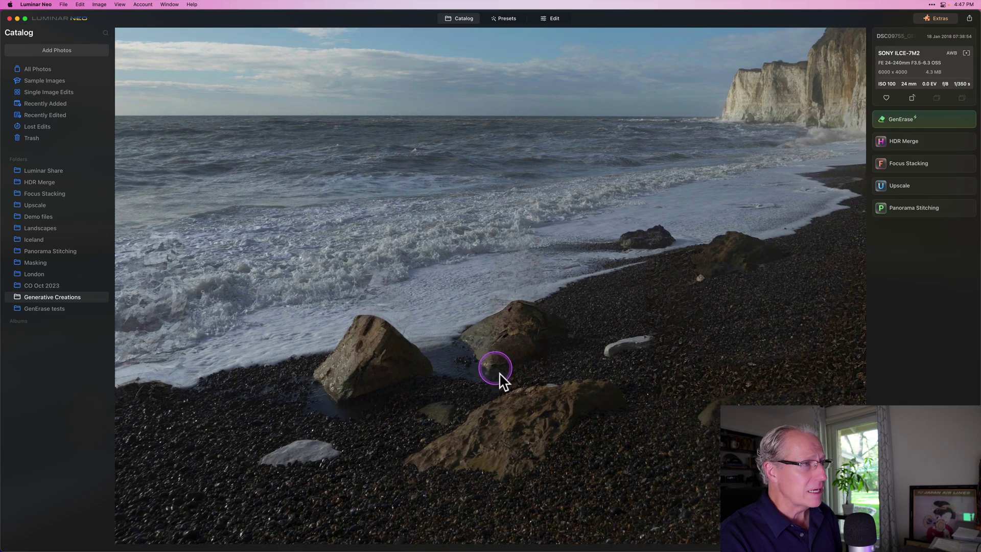
scroll(528, 363, "right", 2)
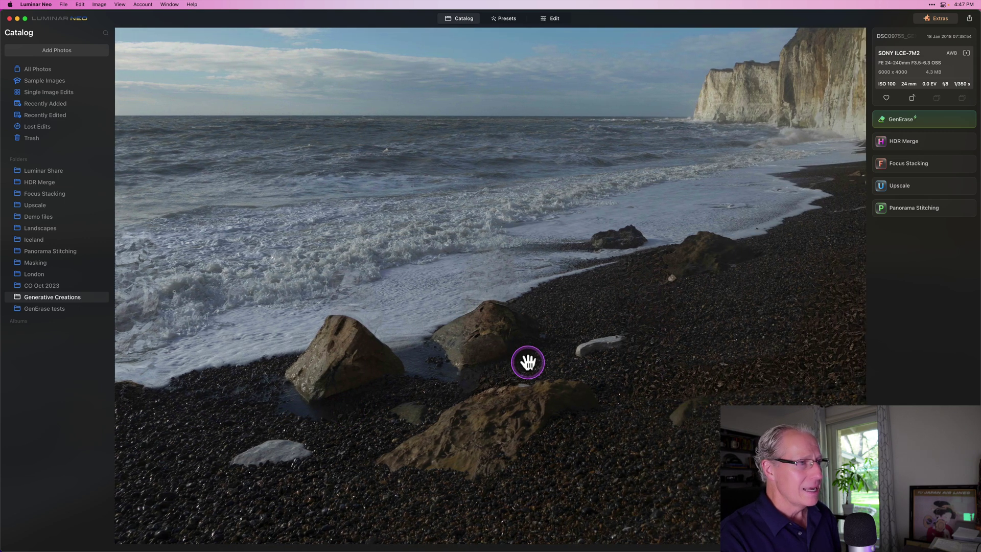
scroll(528, 362, "right", 6)
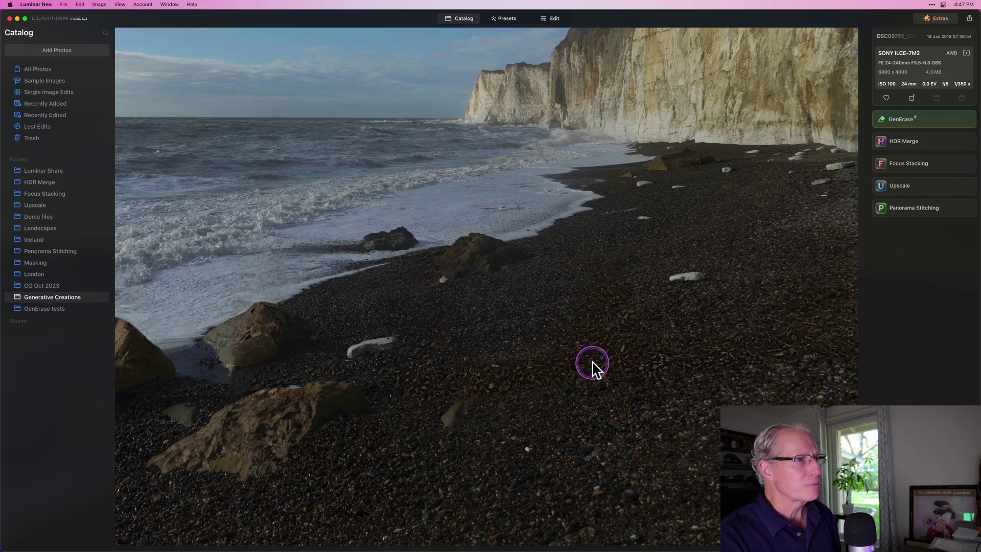
scroll(618, 372, "up", 1)
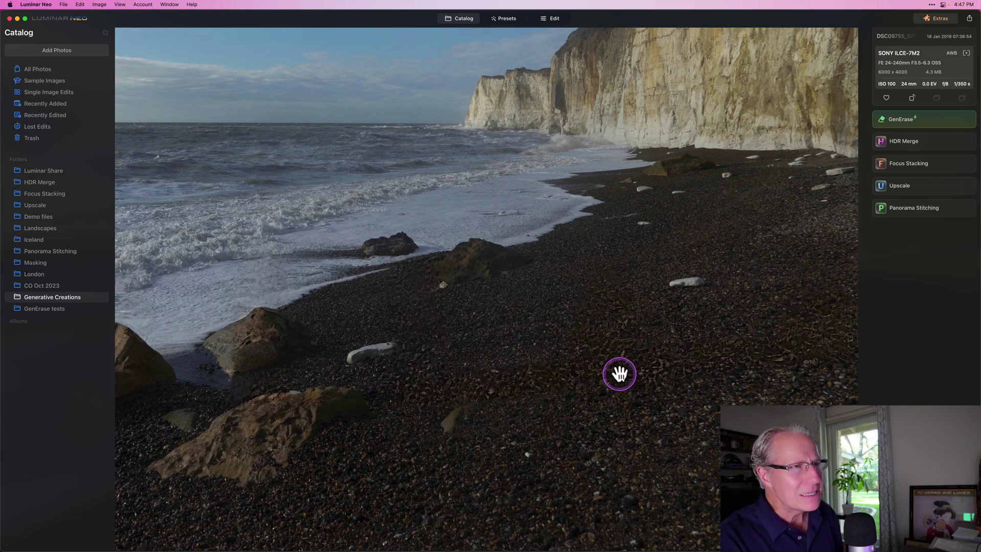
scroll(619, 374, "up", 1)
scroll(712, 393, "down", 5)
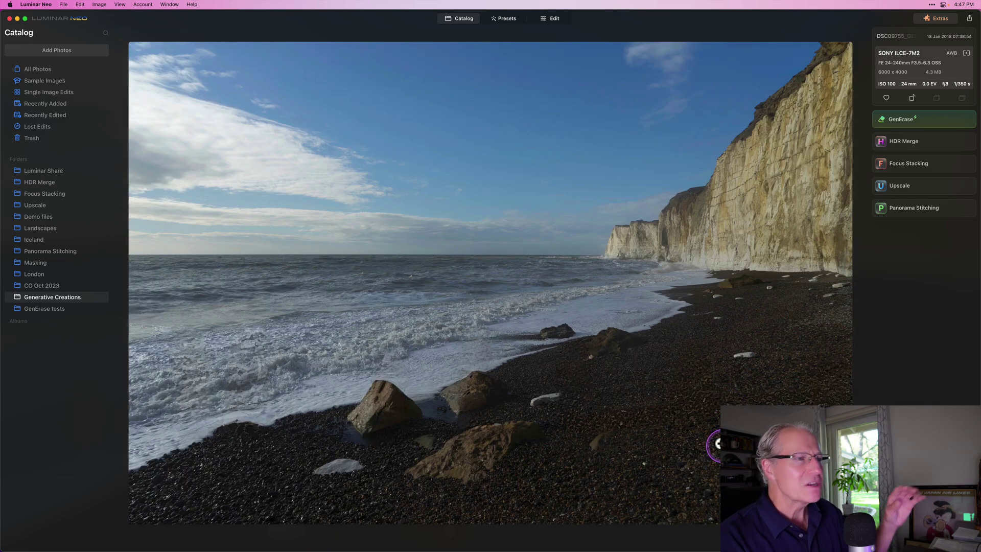
left_click(464, 18)
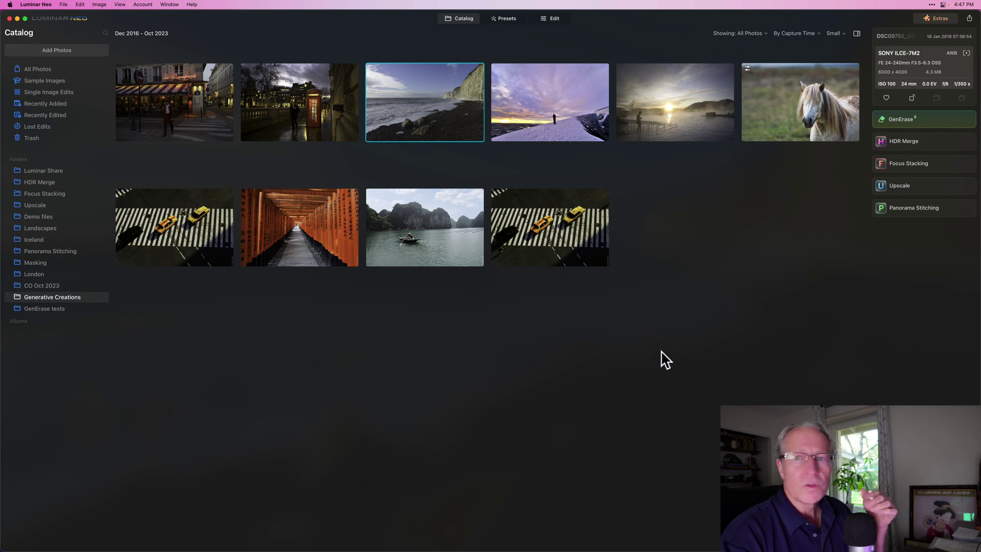
left_click(746, 308)
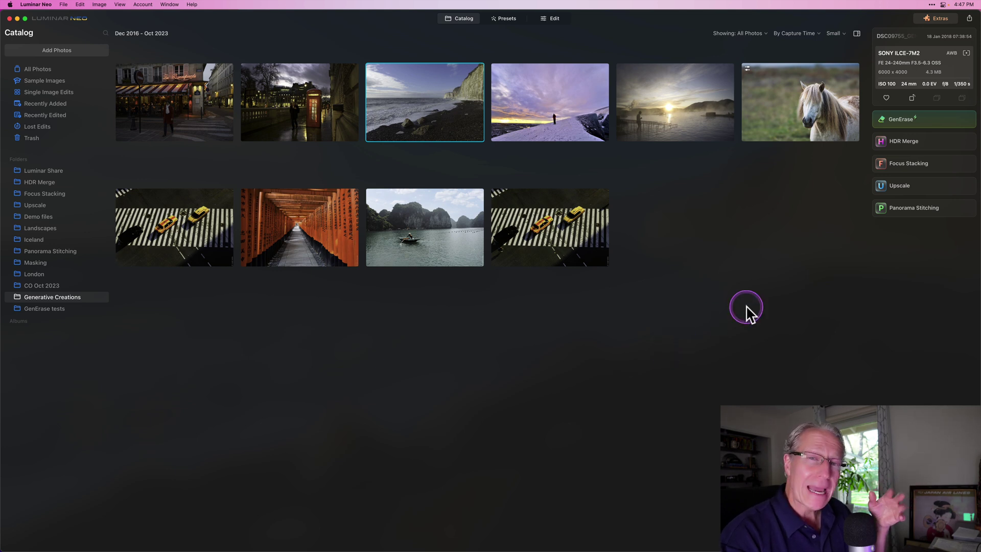